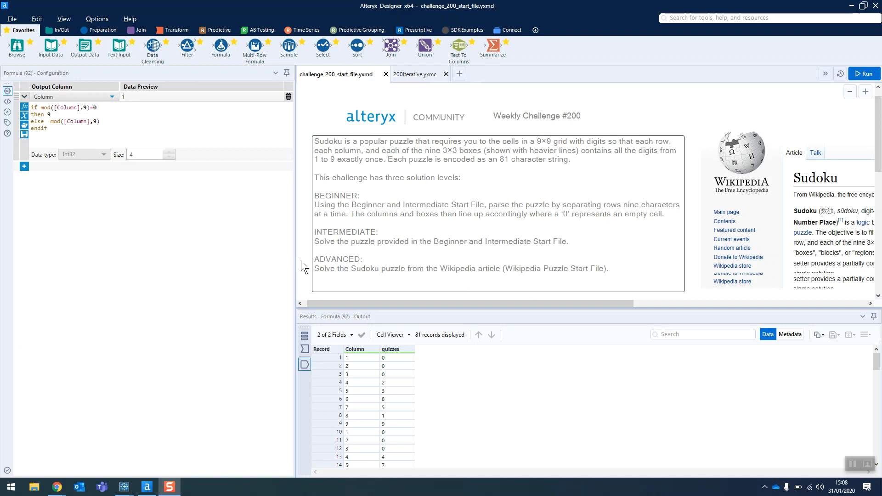
# Inspect the Beginner and Intermediate Start File input, the RegEx tokenizing into rows, and the Record ID tool's settings
pyautogui.scroll(-5, 320, 263)
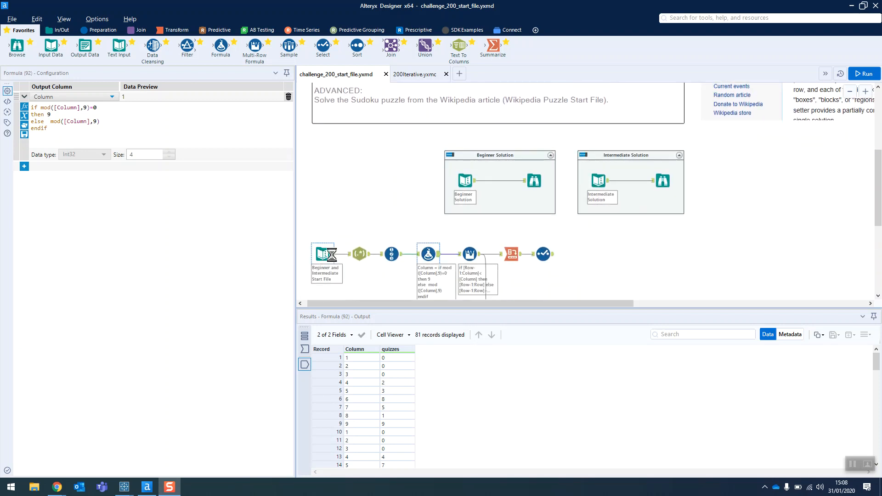
pyautogui.click(333, 258)
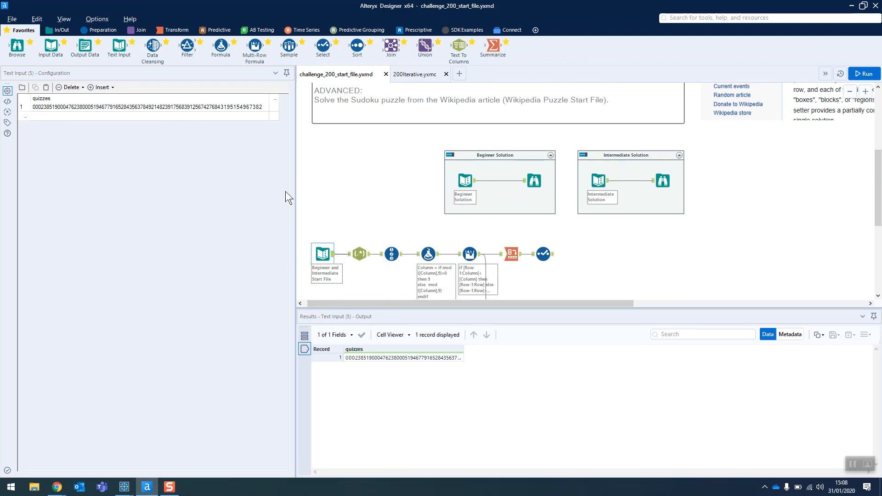
pyautogui.click(367, 255)
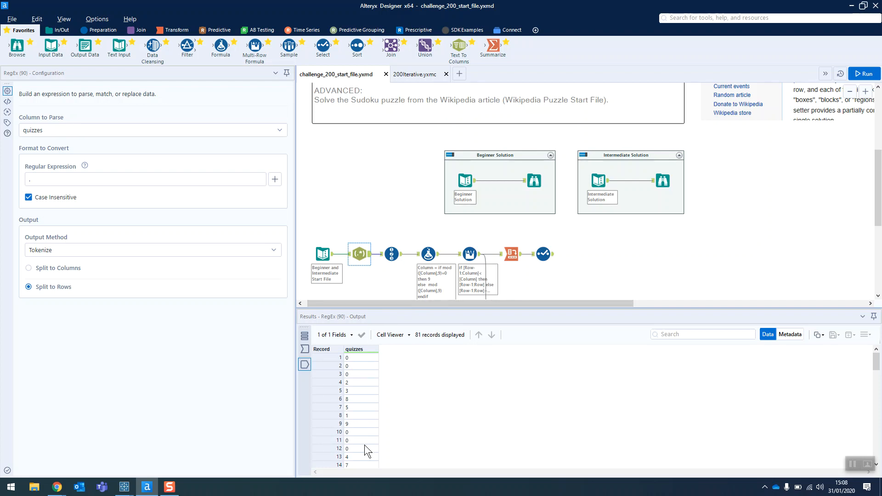
pyautogui.click(391, 248)
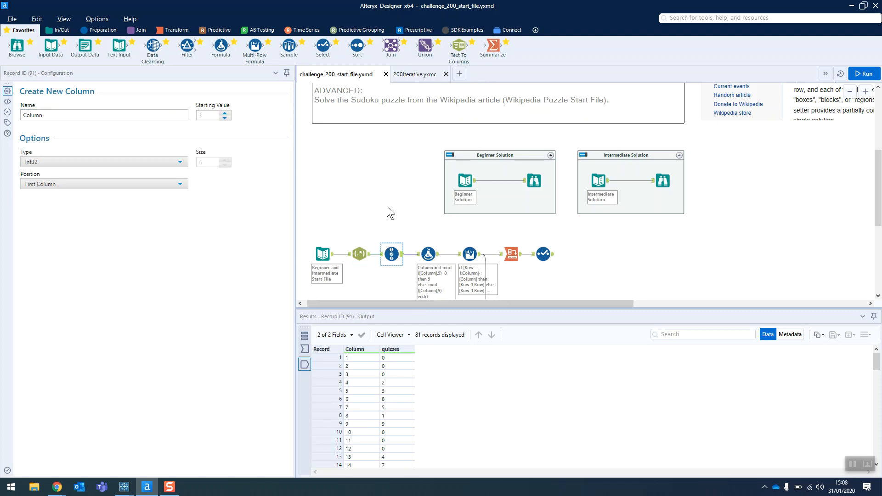
# Examine the Formula tool's modulo-9 expression and compare the Column values in its input and output around records 9 and 10
pyautogui.click(428, 255)
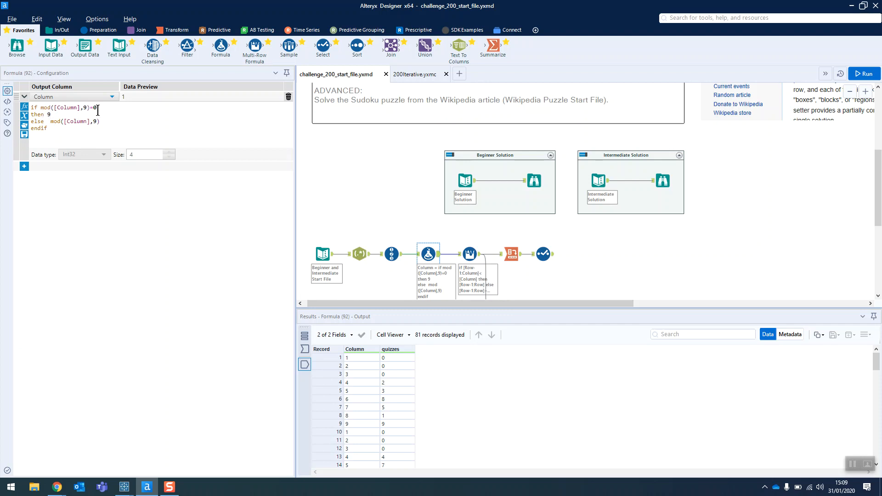
pyautogui.click(71, 112)
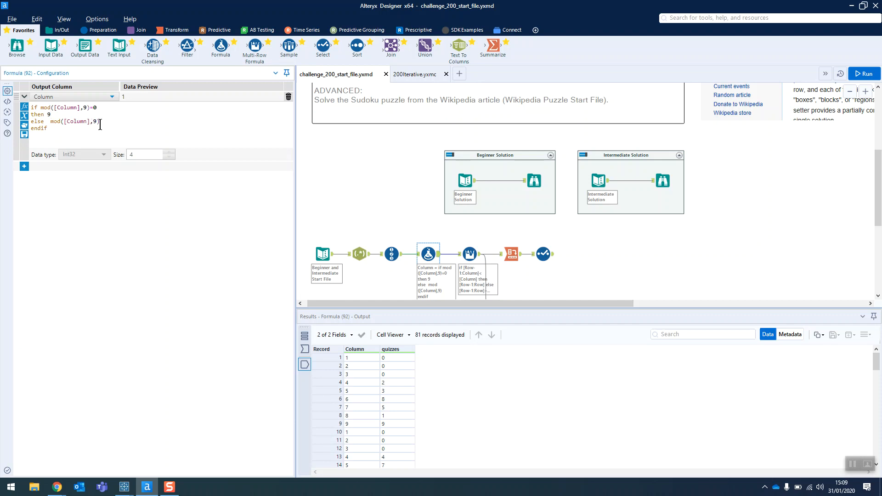
pyautogui.click(361, 359)
pyautogui.moveTo(365, 378); pyautogui.dragTo(363, 400)
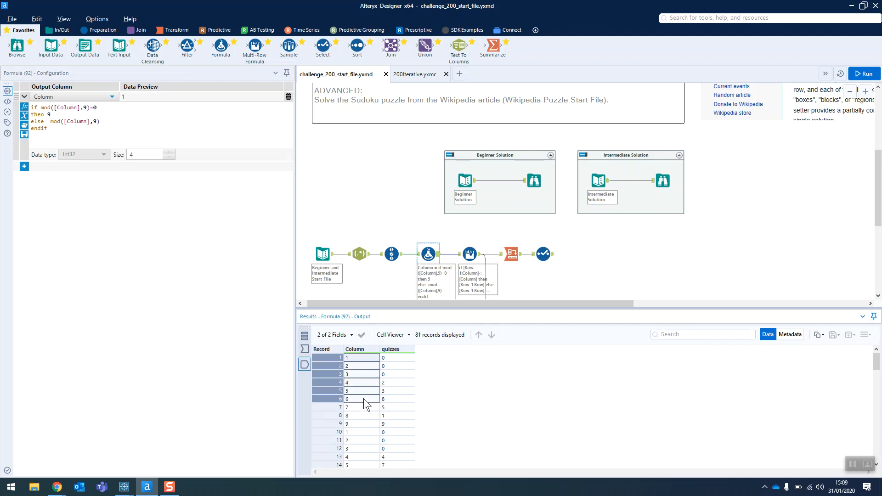
pyautogui.click(418, 255)
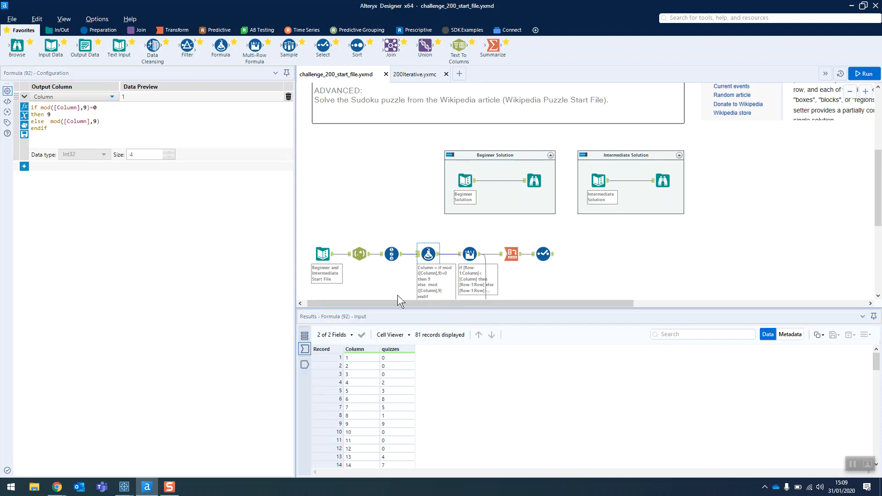
pyautogui.click(357, 427)
pyautogui.moveTo(357, 426); pyautogui.dragTo(357, 431)
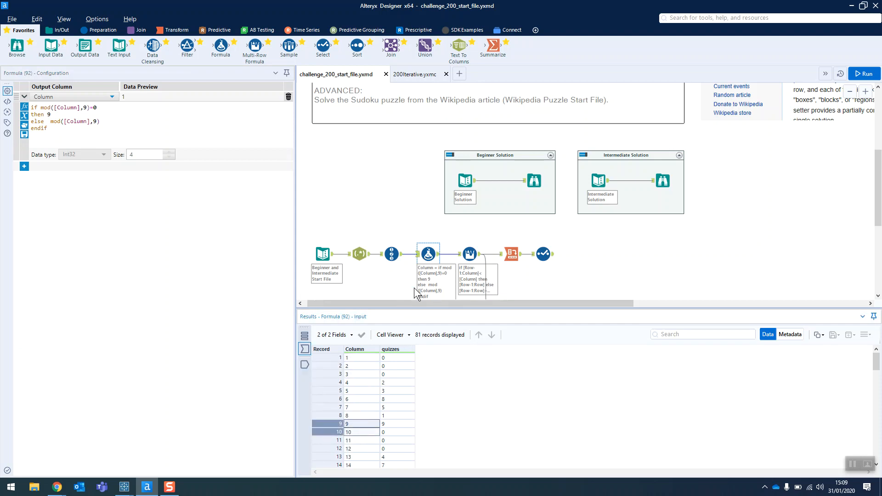
pyautogui.click(439, 254)
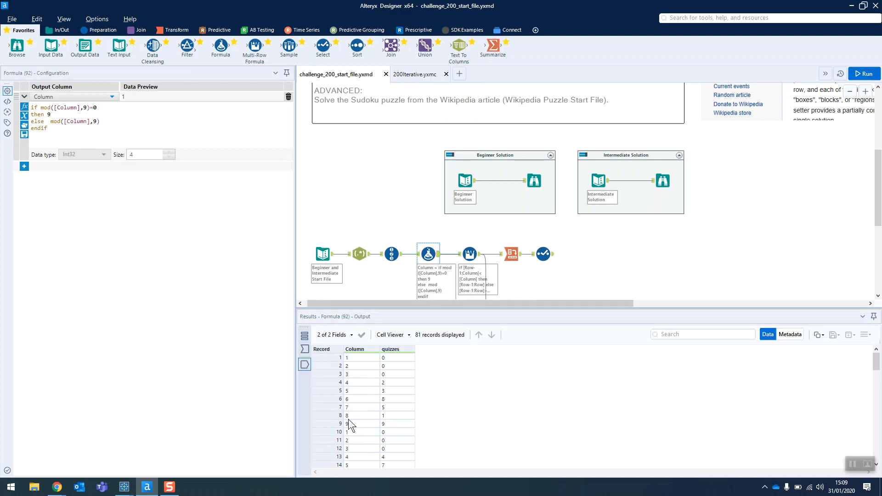
pyautogui.moveTo(352, 424); pyautogui.dragTo(355, 432)
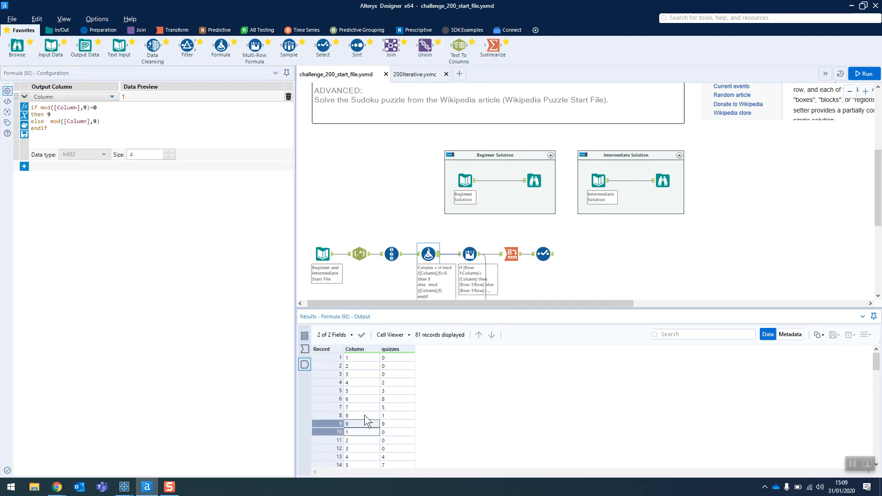
# Review the Multi-Row Formula expression for the Row field and check its output where the Column numbering restarts
pyautogui.click(470, 255)
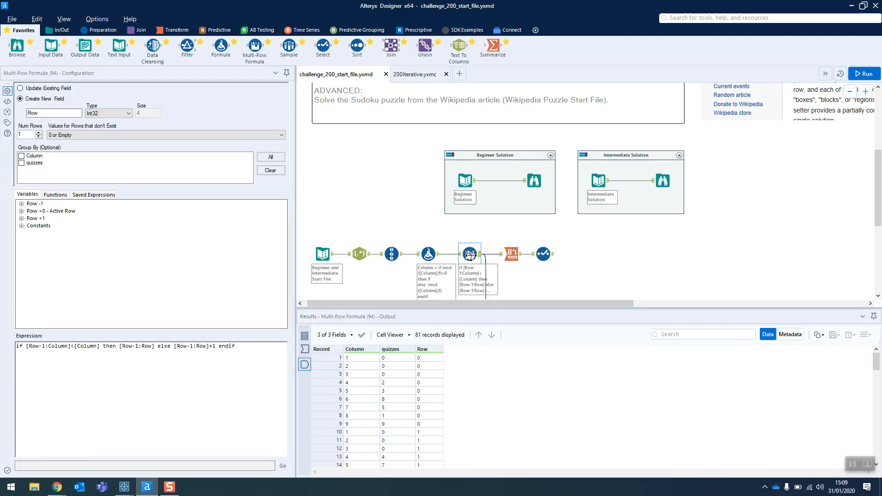
pyautogui.click(853, 465)
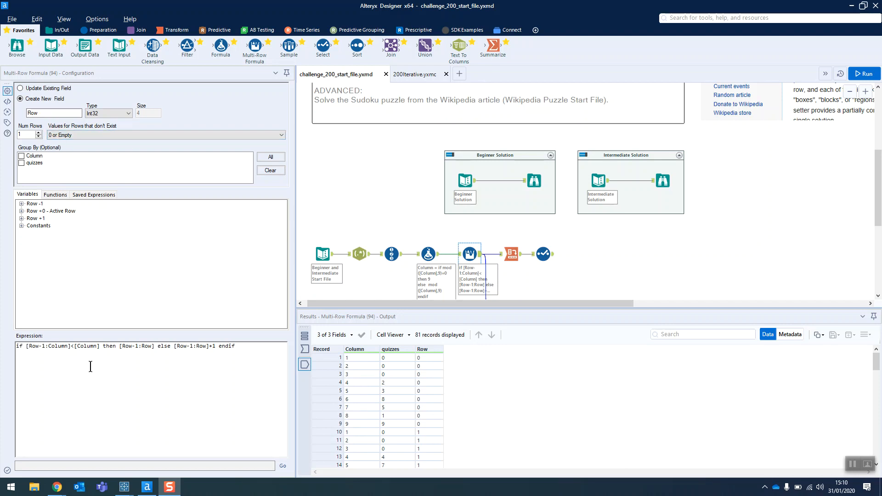
pyautogui.click(365, 359)
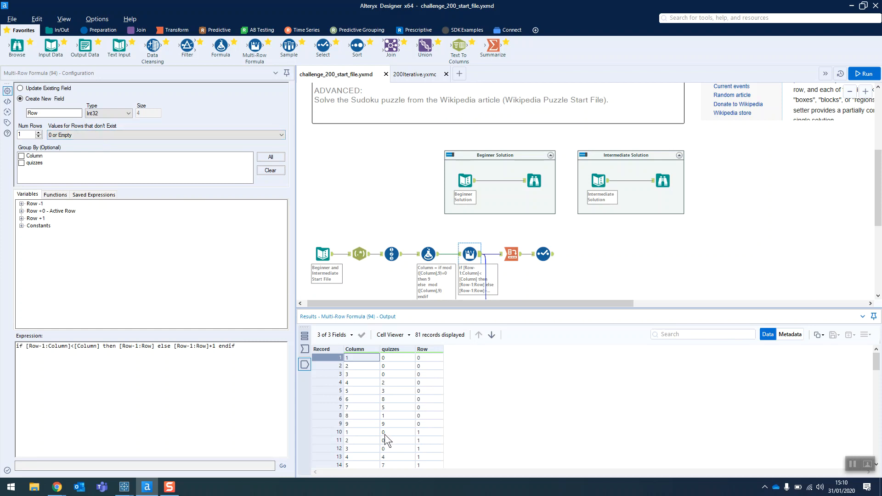
pyautogui.click(370, 431)
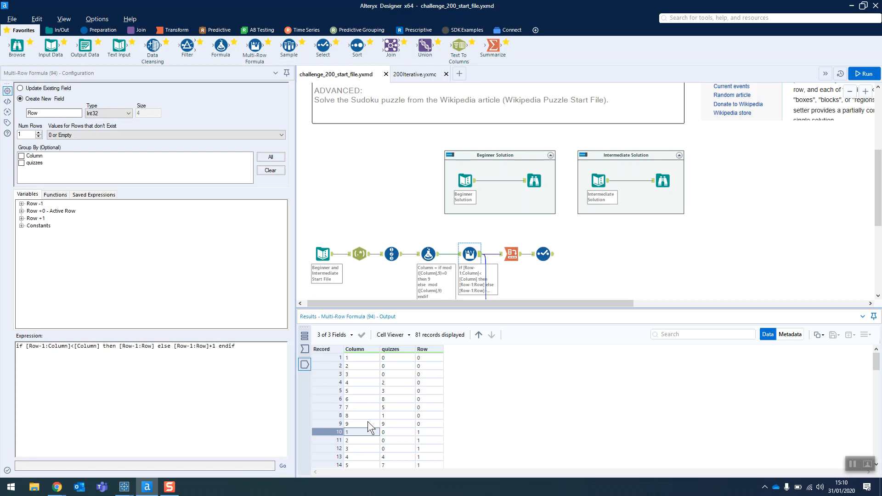
pyautogui.click(366, 422)
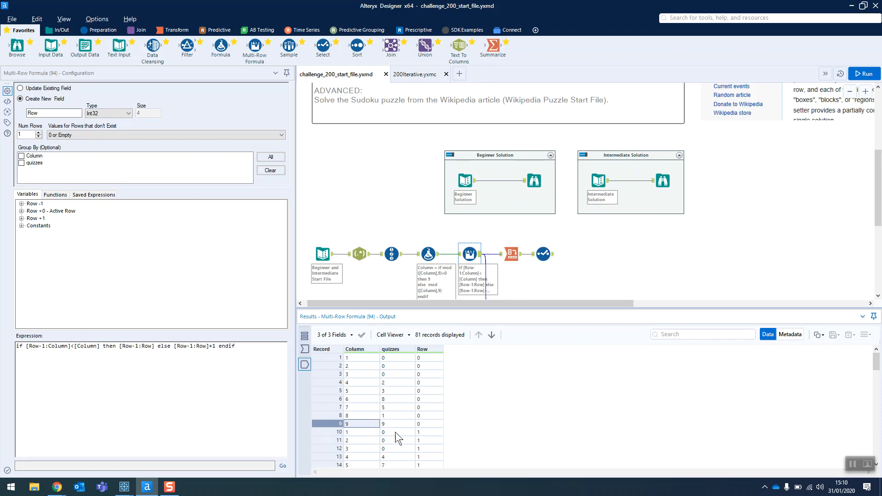
pyautogui.click(427, 431)
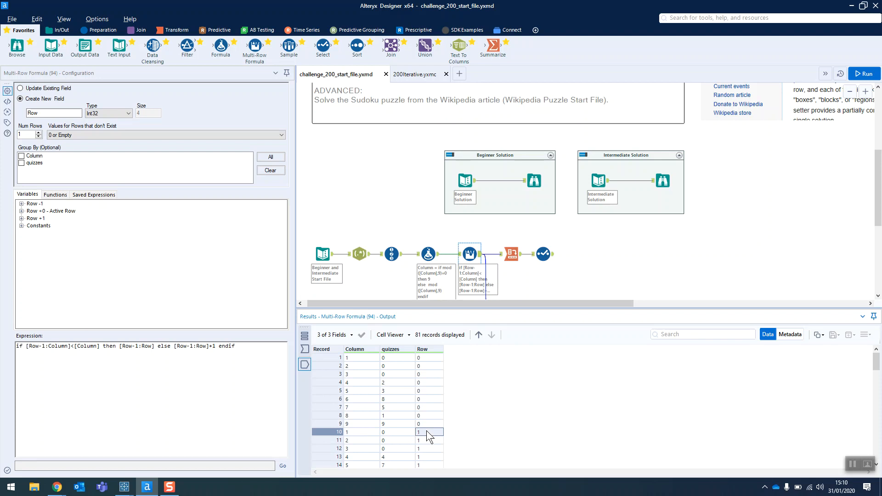
# Compare the output grid of the Select tool after the Cross Tab with the Beginner Solution
pyautogui.click(521, 257)
pyautogui.click(551, 257)
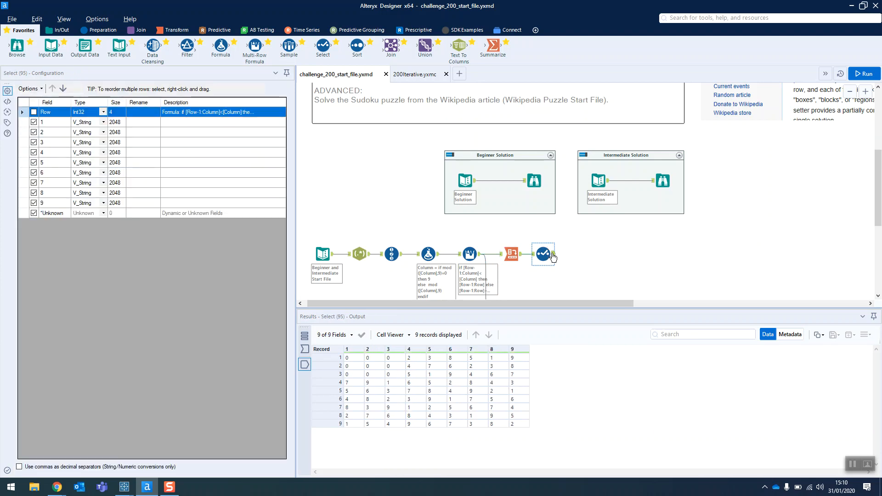
pyautogui.click(535, 177)
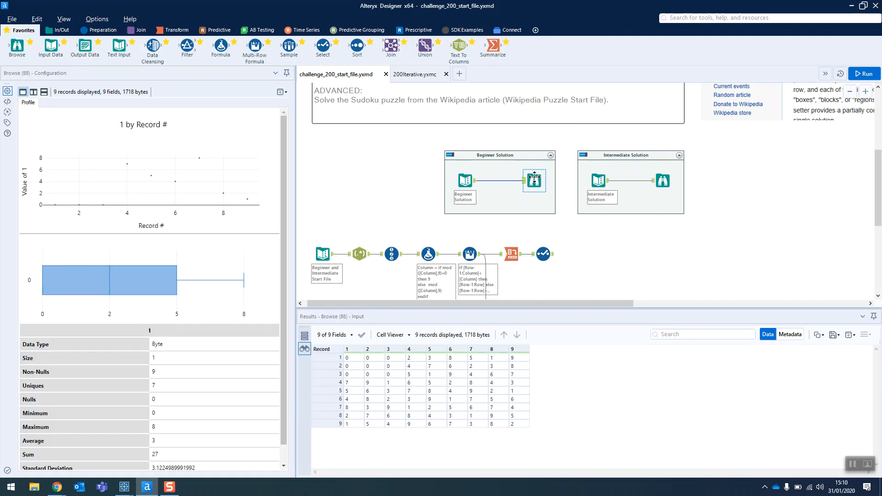
pyautogui.click(552, 258)
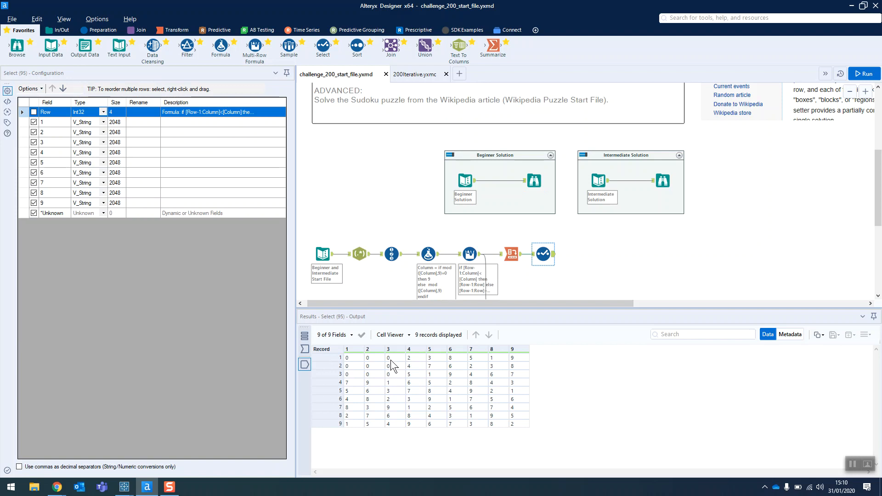
# Examine the intermediate branch's Select and the Formula expressions for Row and Grid, comparing them with the 9×9 beginner output
pyautogui.scroll(-4, 597, 239)
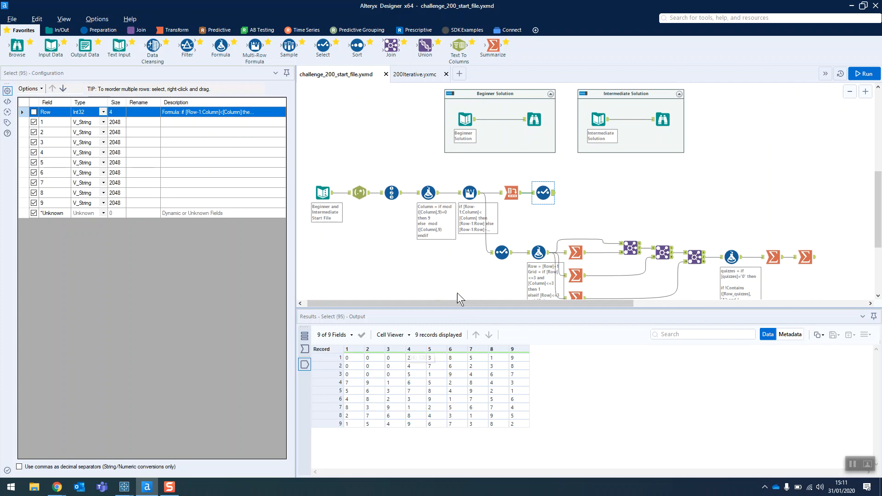
pyautogui.click(511, 258)
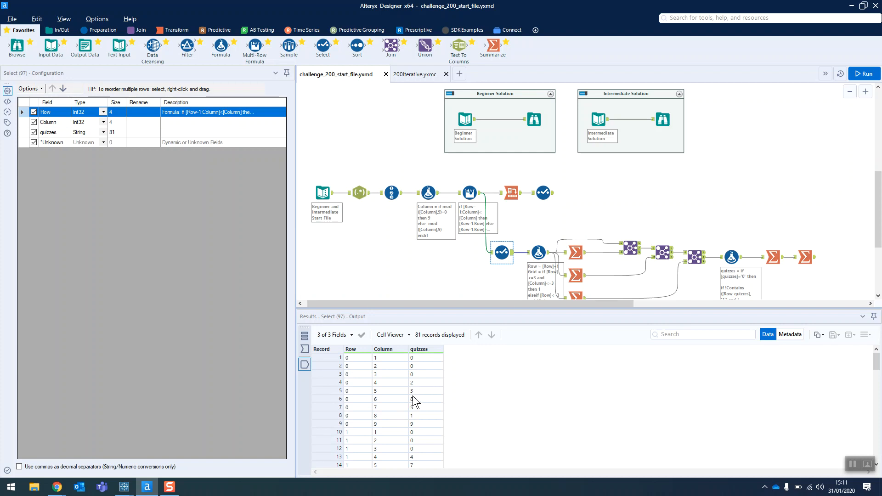
pyautogui.click(535, 254)
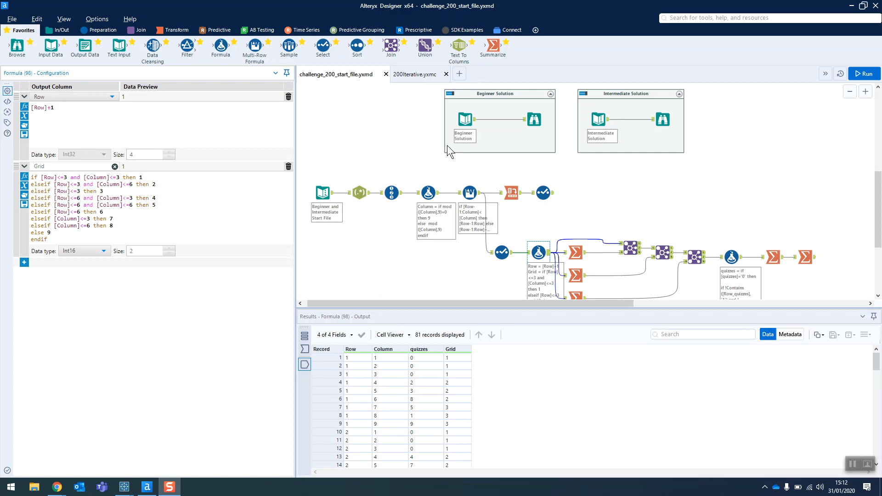
pyautogui.click(60, 109)
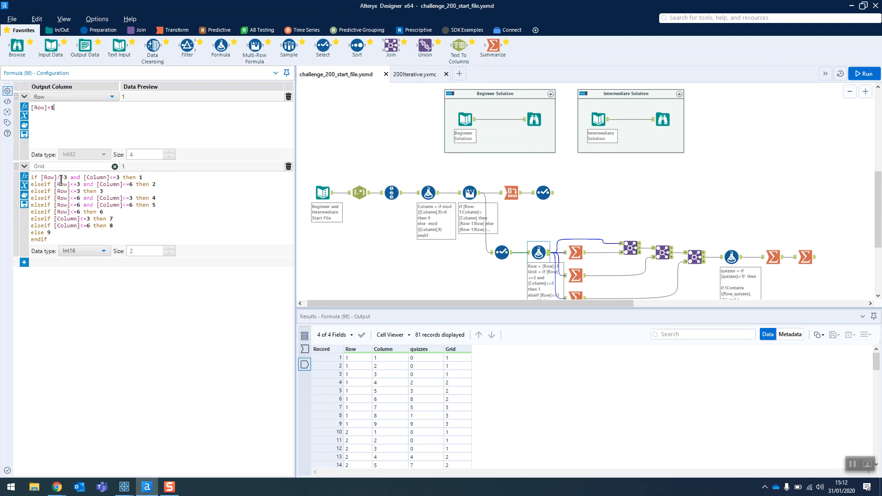
pyautogui.click(551, 196)
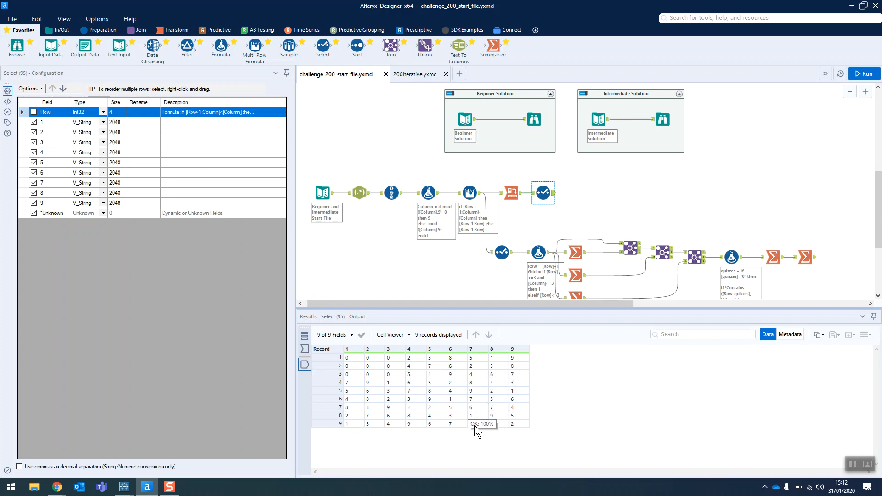
pyautogui.click(561, 266)
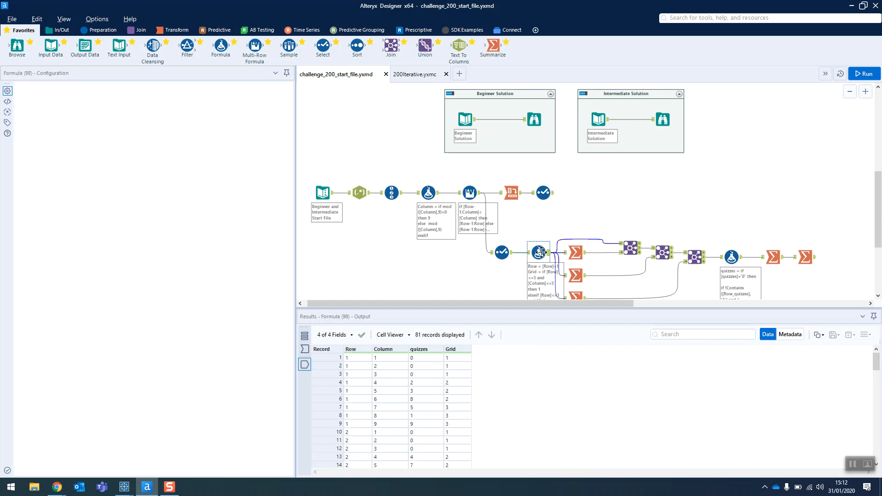
pyautogui.click(25, 167)
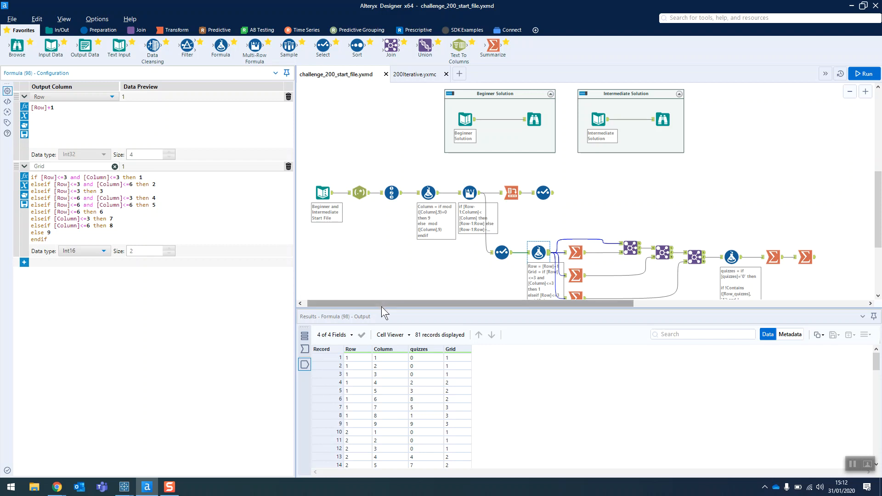
# Inspect the three Summarize tools that concatenate quizzes by group, checking the row and grid outputs
pyautogui.moveTo(382, 302); pyautogui.dragTo(459, 304)
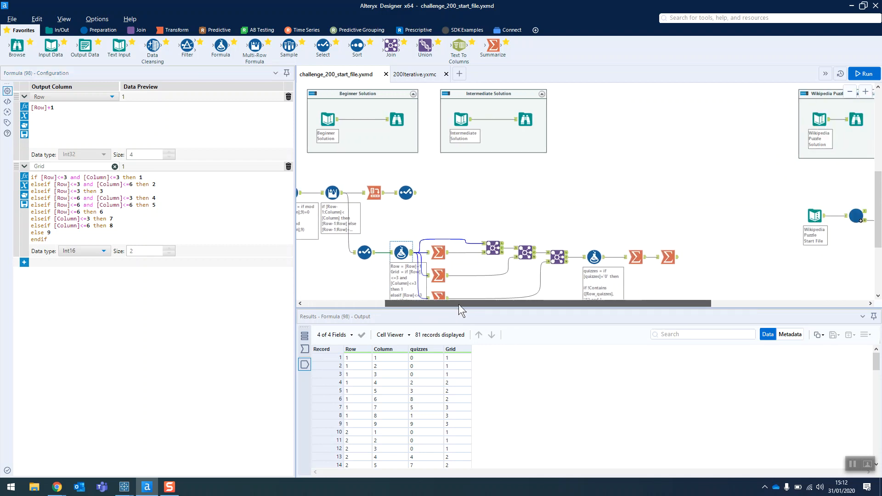
pyautogui.scroll(-1, 479, 228)
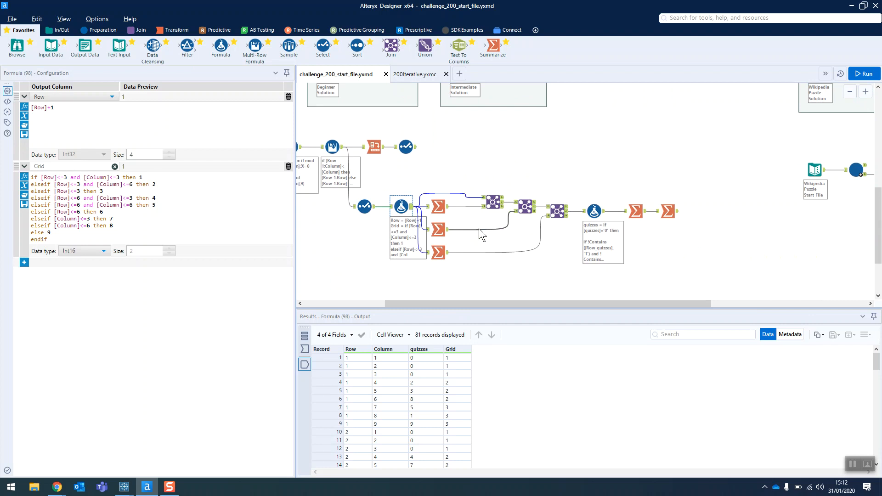
pyautogui.click(425, 357)
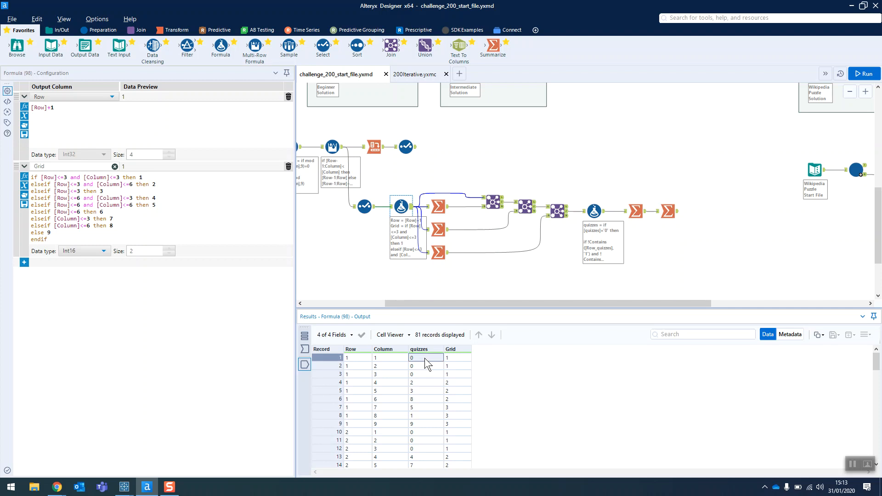
pyautogui.click(439, 206)
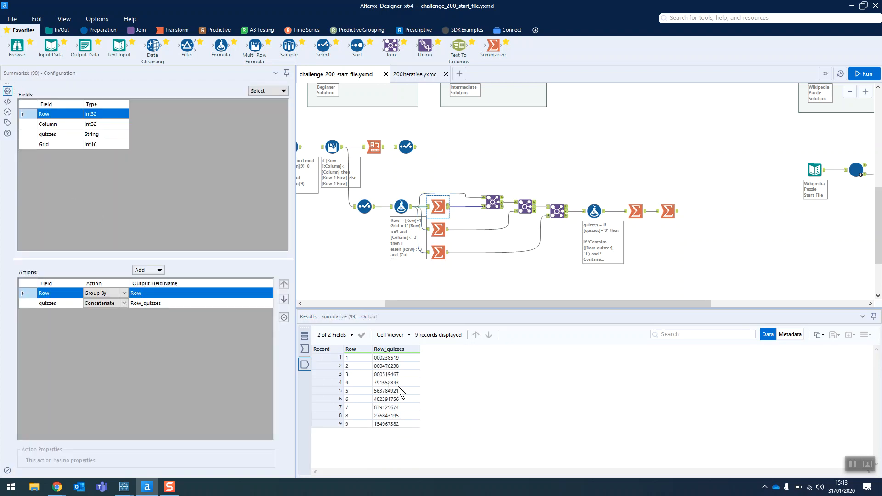
pyautogui.click(445, 231)
pyautogui.click(449, 255)
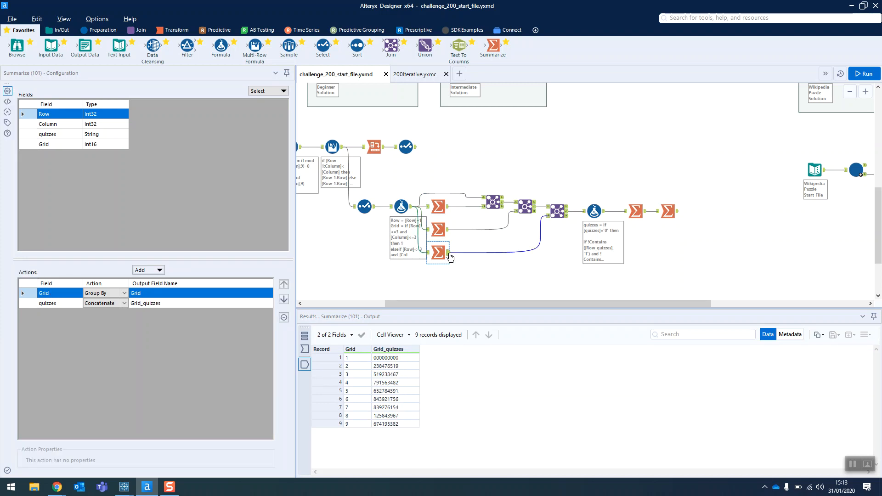
# Review the last Join's combined row, column and grid strings and the following Formula that fills in empty quizzes cells
pyautogui.click(559, 211)
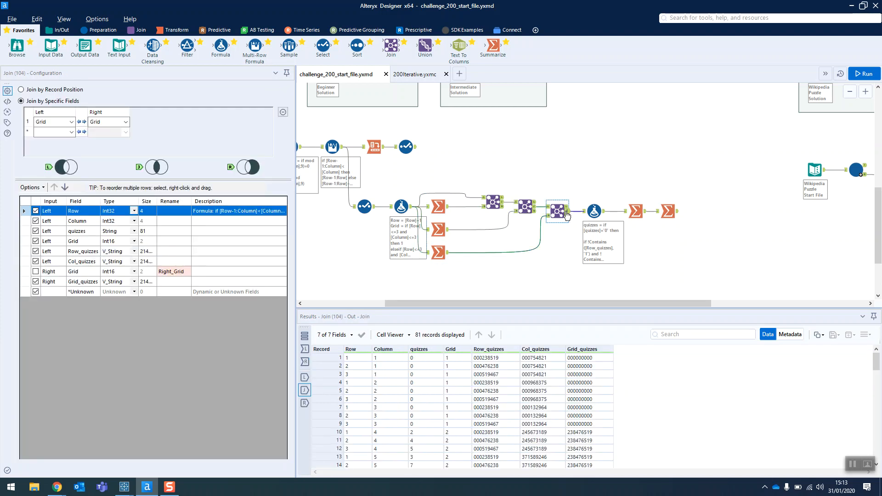
pyautogui.click(419, 358)
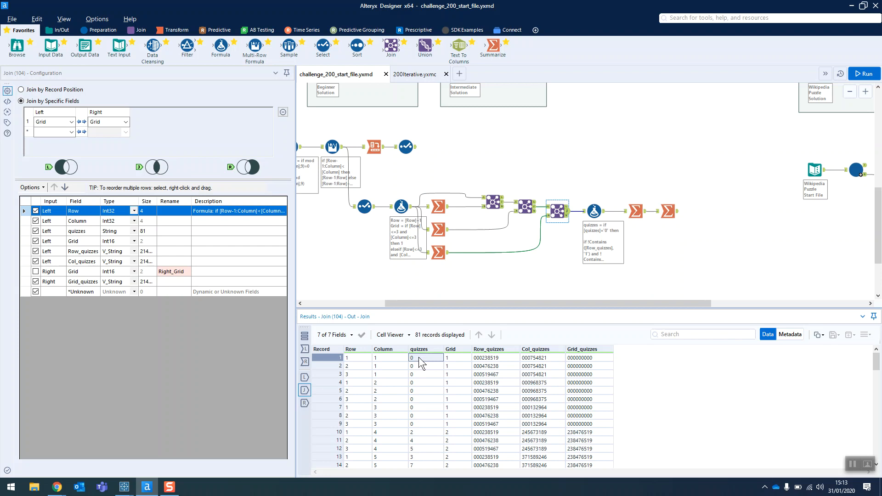
pyautogui.click(594, 211)
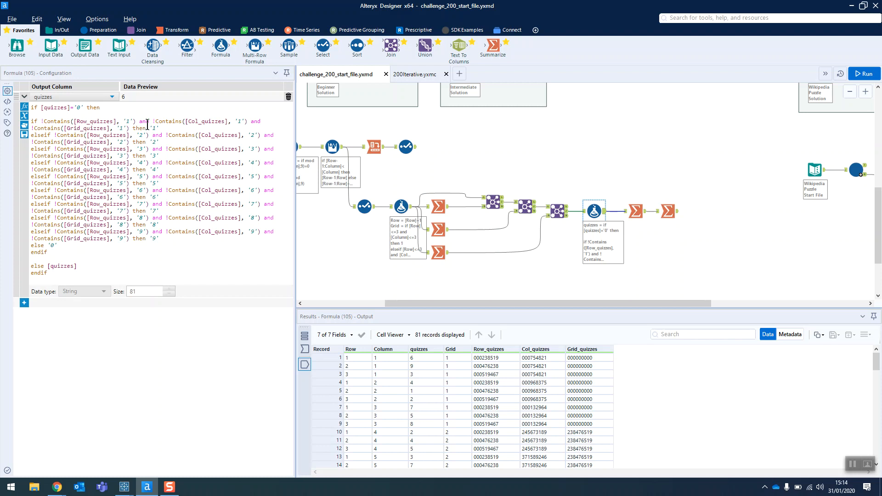
# Compare the Intermediate Solution with the outputs of the final two Summarize tools that concatenate the solved quizzes
pyautogui.scroll(1, 504, 108)
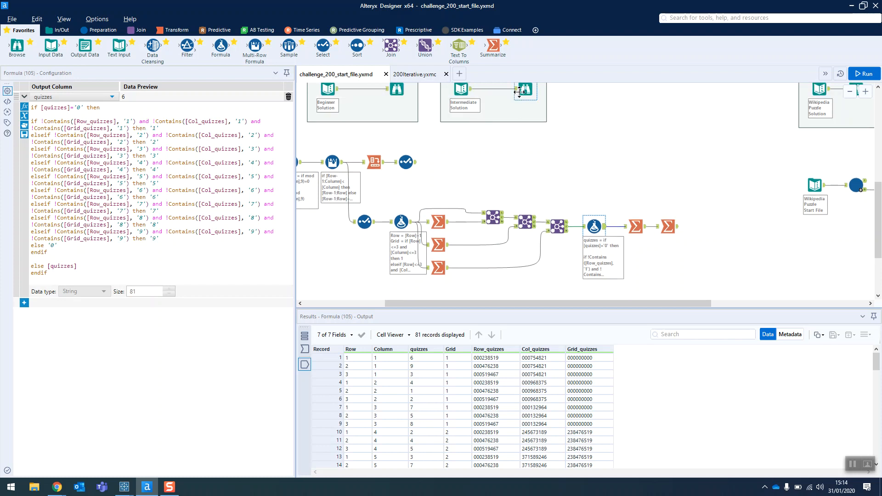
pyautogui.click(519, 92)
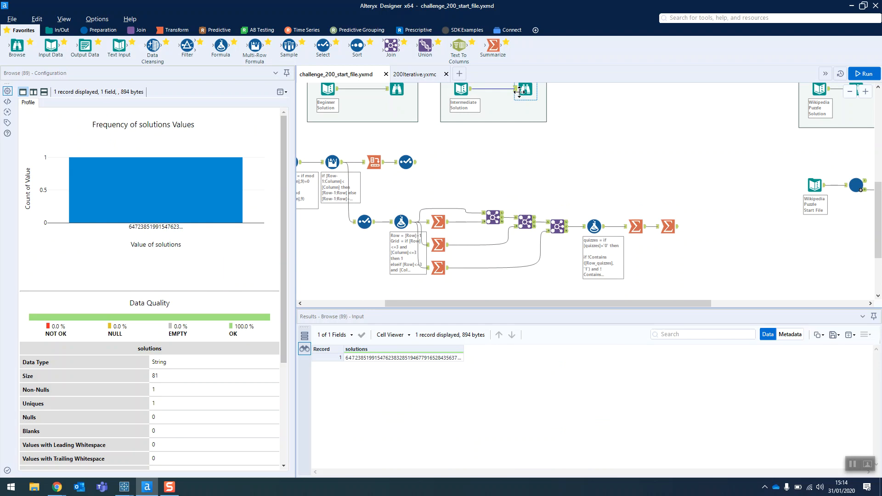
pyautogui.click(636, 226)
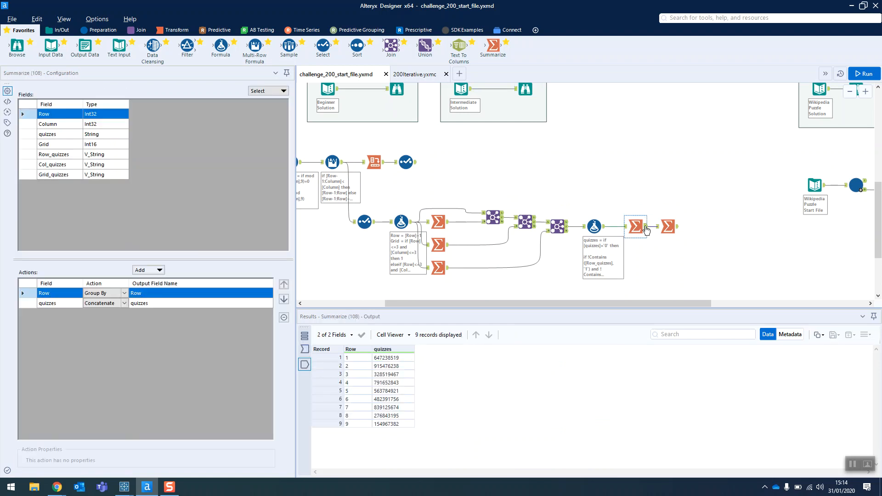
pyautogui.click(678, 226)
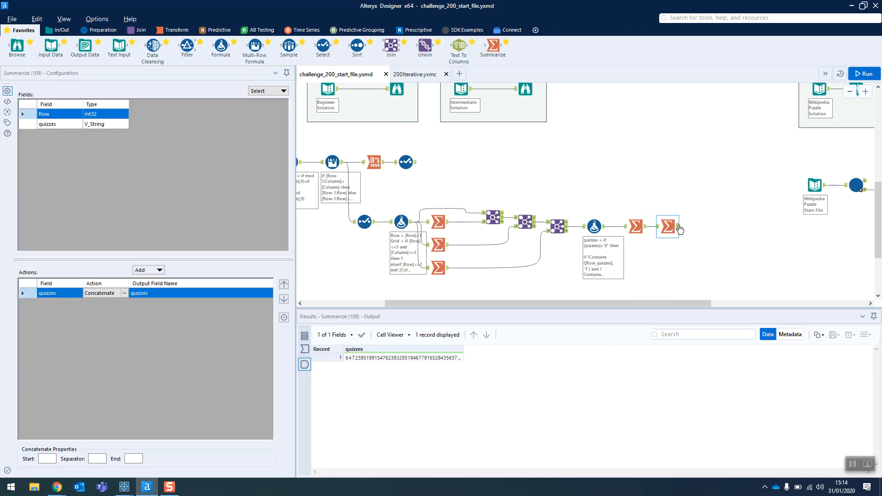